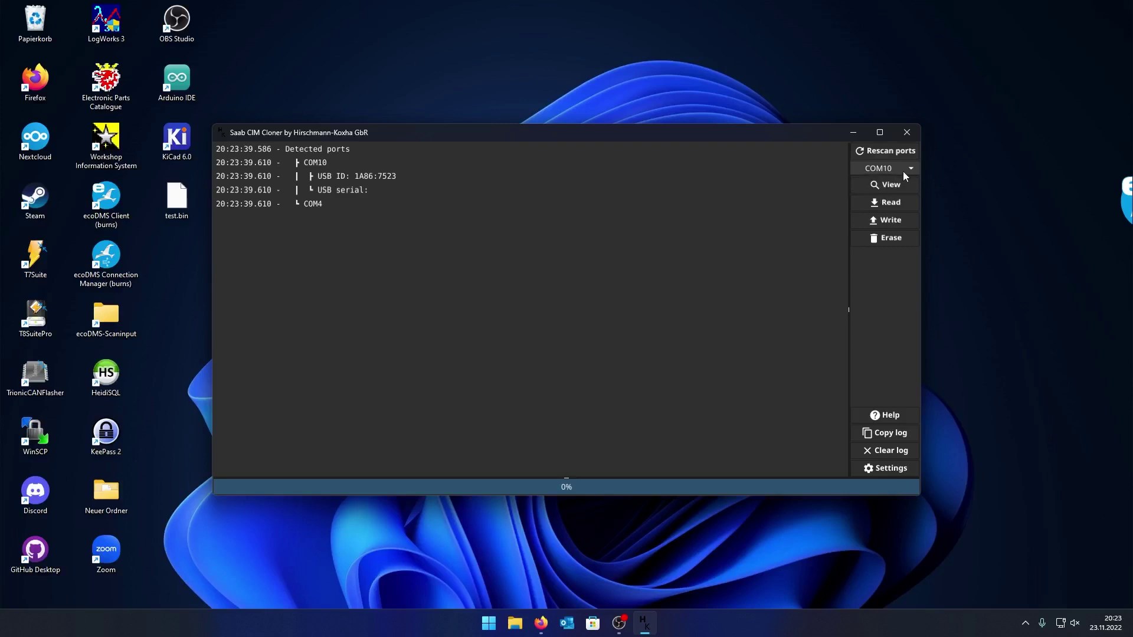
Read the CIM's EEPROM over COM10 and save the dump as test.bin on the Desktop, replacing the existing file.
{"action": "left_click", "coordinate": [897, 204]}
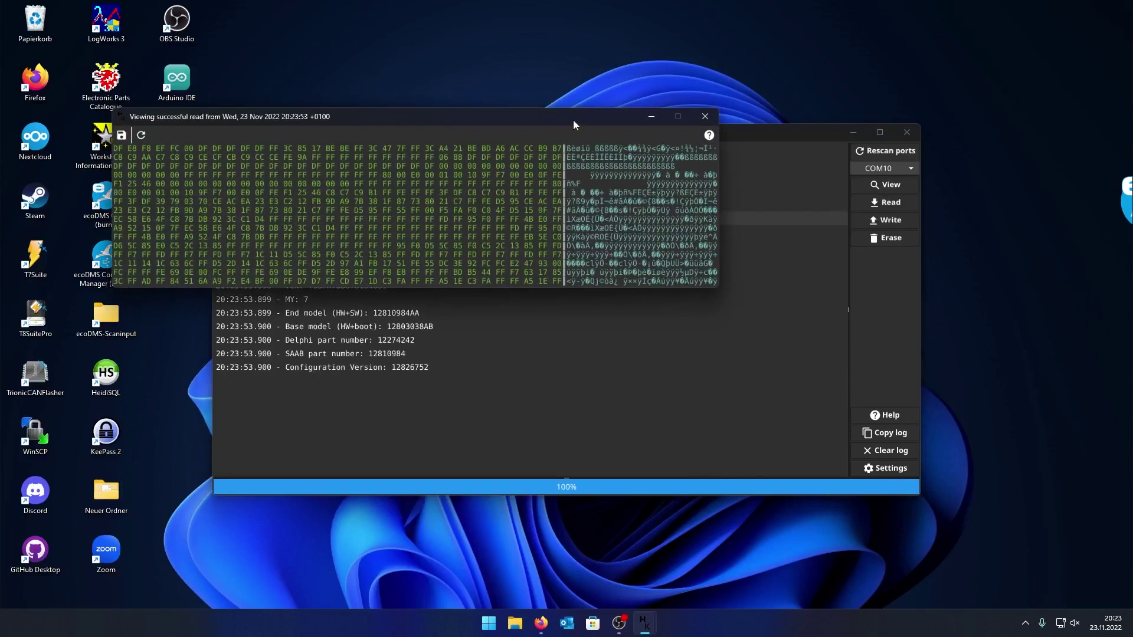
{"action": "left_click_drag", "start_coordinate": [573, 124], "coordinate": [708, 201]}
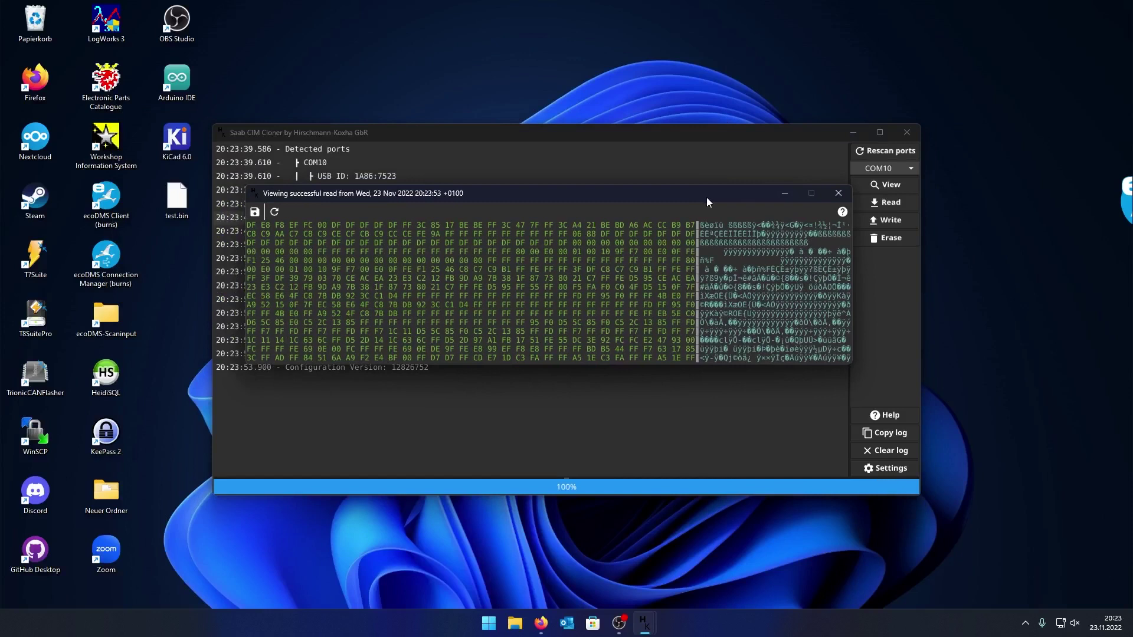
{"action": "left_click", "coordinate": [257, 214]}
{"action": "double_click", "coordinate": [306, 121]}
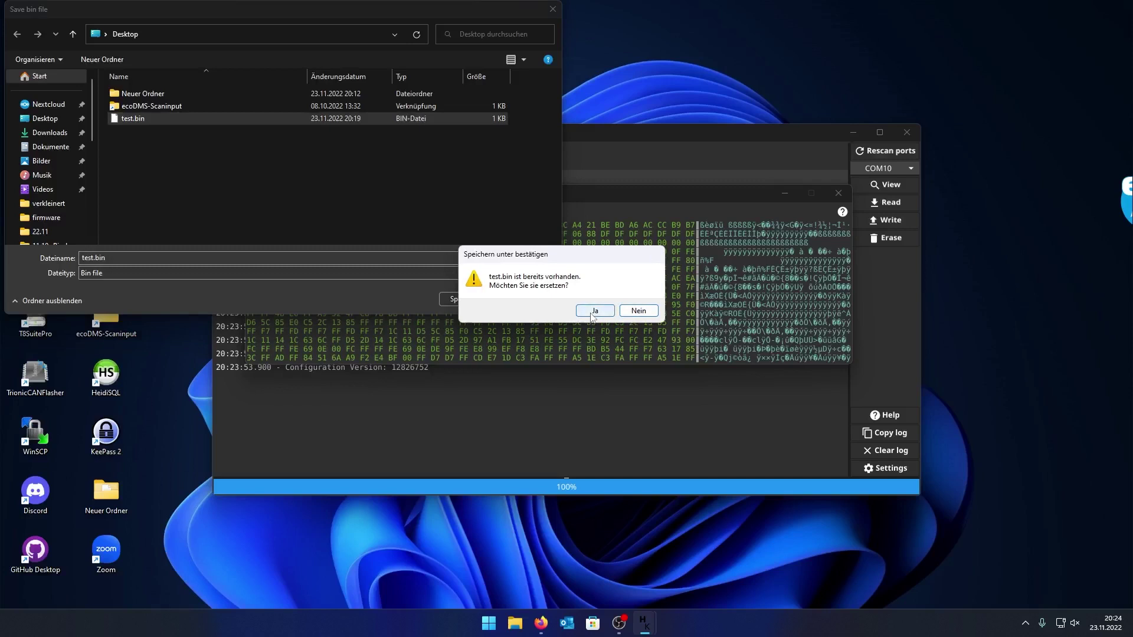
{"action": "left_click", "coordinate": [594, 311]}
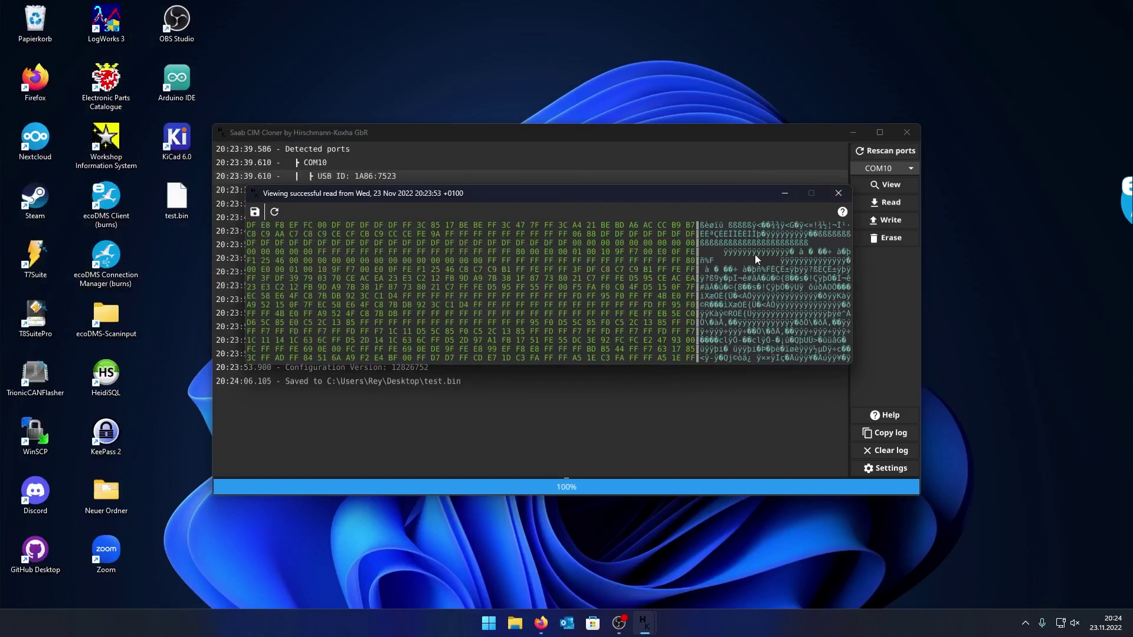
Switch to Firefox, upload test.bin to the CIM Dump Editor to inspect its decoded contents, and close the browser.
{"action": "left_click", "coordinate": [541, 623]}
{"action": "left_click", "coordinate": [491, 362]}
{"action": "double_click", "coordinate": [307, 195]}
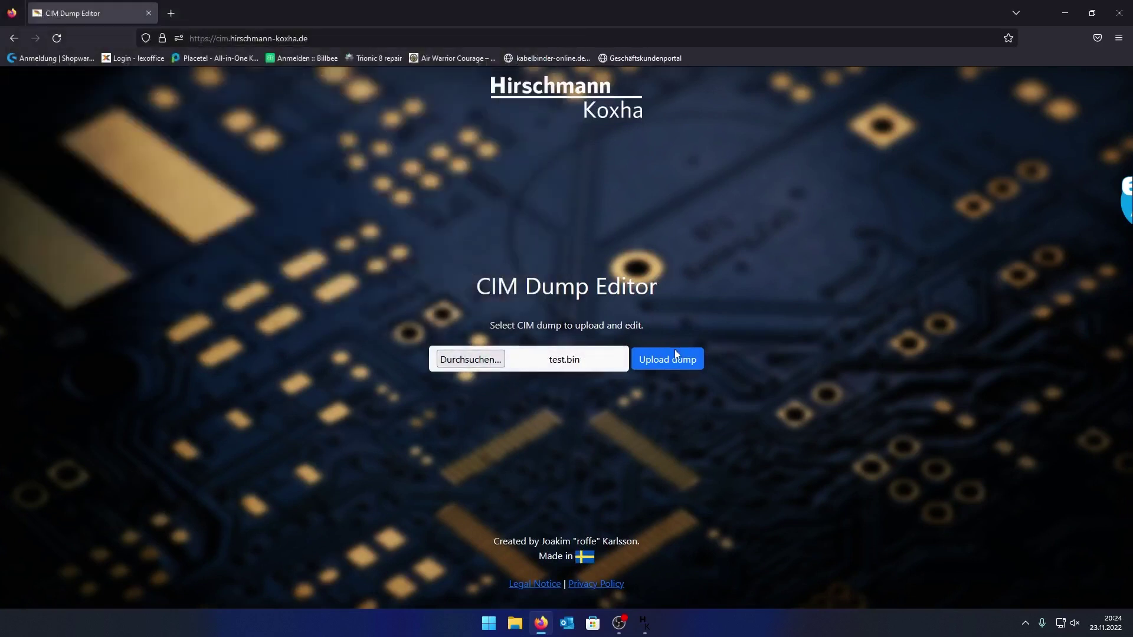
{"action": "left_click", "coordinate": [678, 360]}
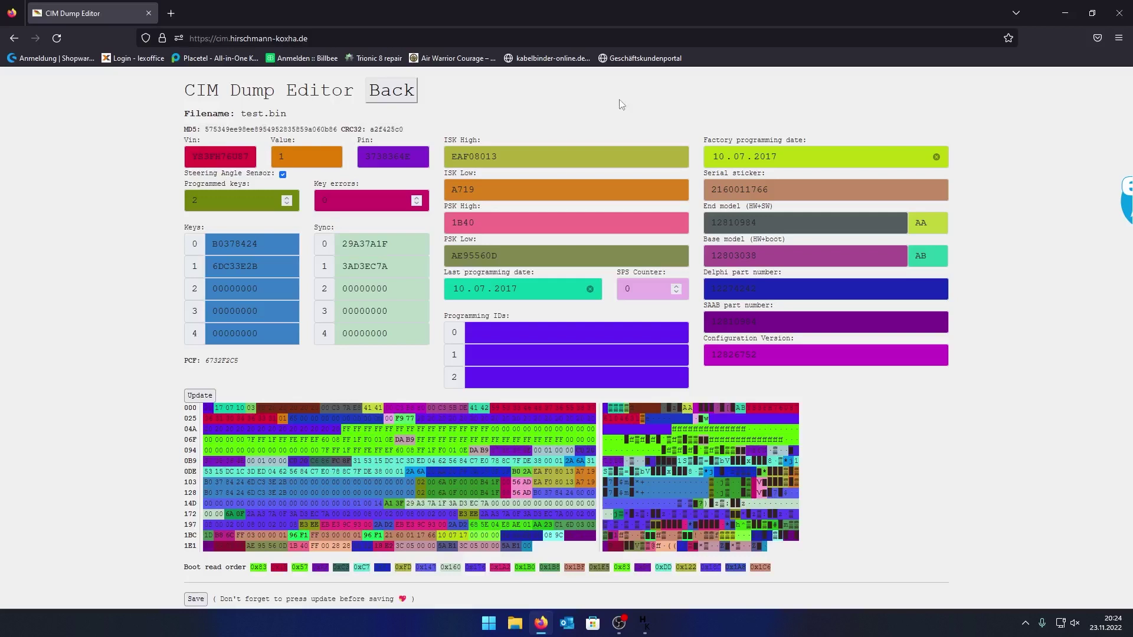
{"action": "left_click", "coordinate": [1120, 13]}
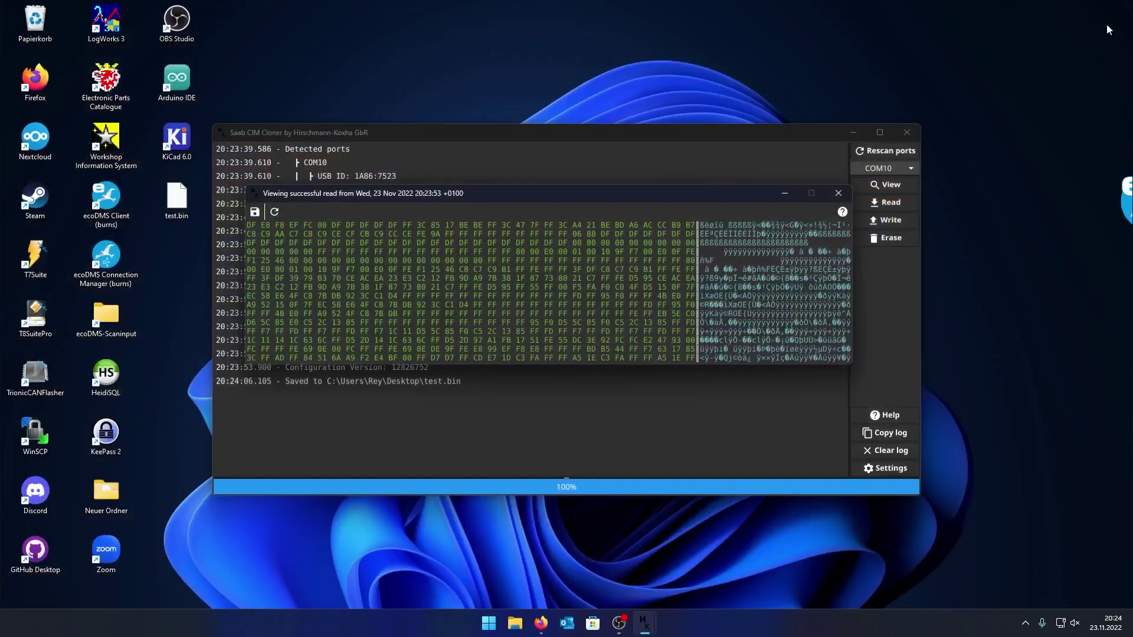
Close the dump viewer and erase the CIM's EEPROM.
{"action": "left_click", "coordinate": [840, 193]}
{"action": "left_click", "coordinate": [892, 239]}
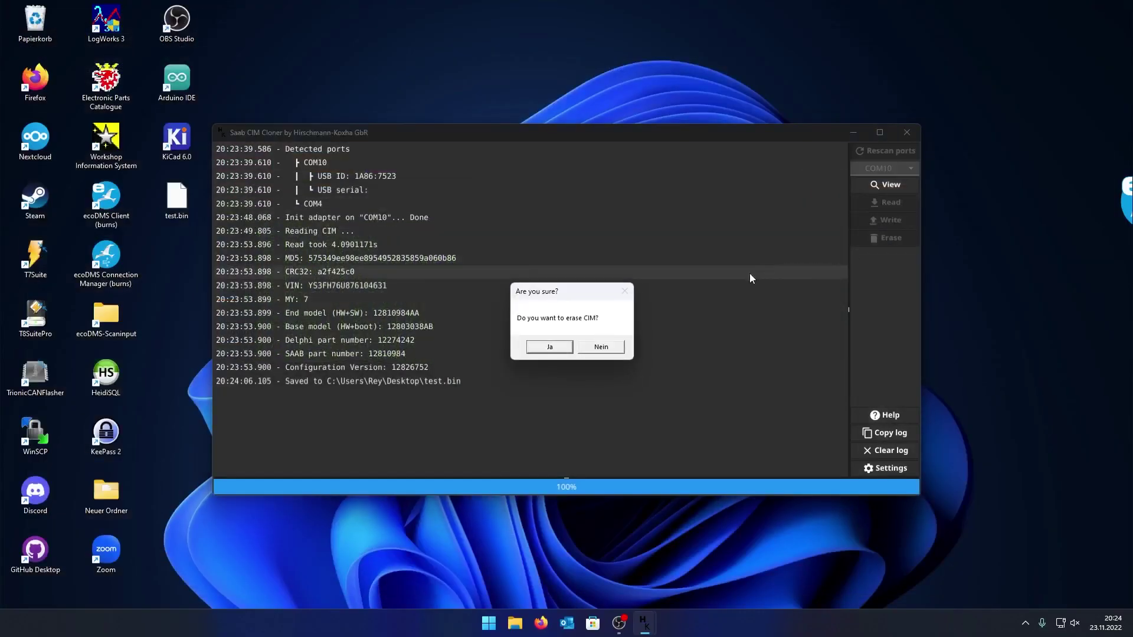
{"action": "left_click", "coordinate": [563, 351]}
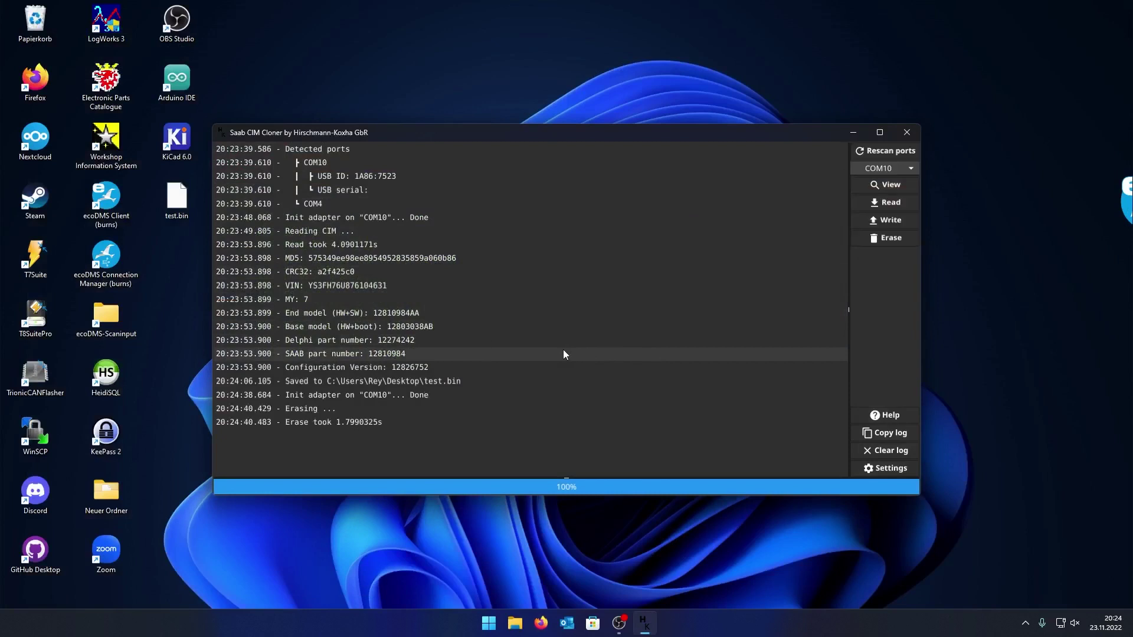
Read the erased CIM, view its data despite read errors, and close the viewer without saving.
{"action": "left_click", "coordinate": [879, 204]}
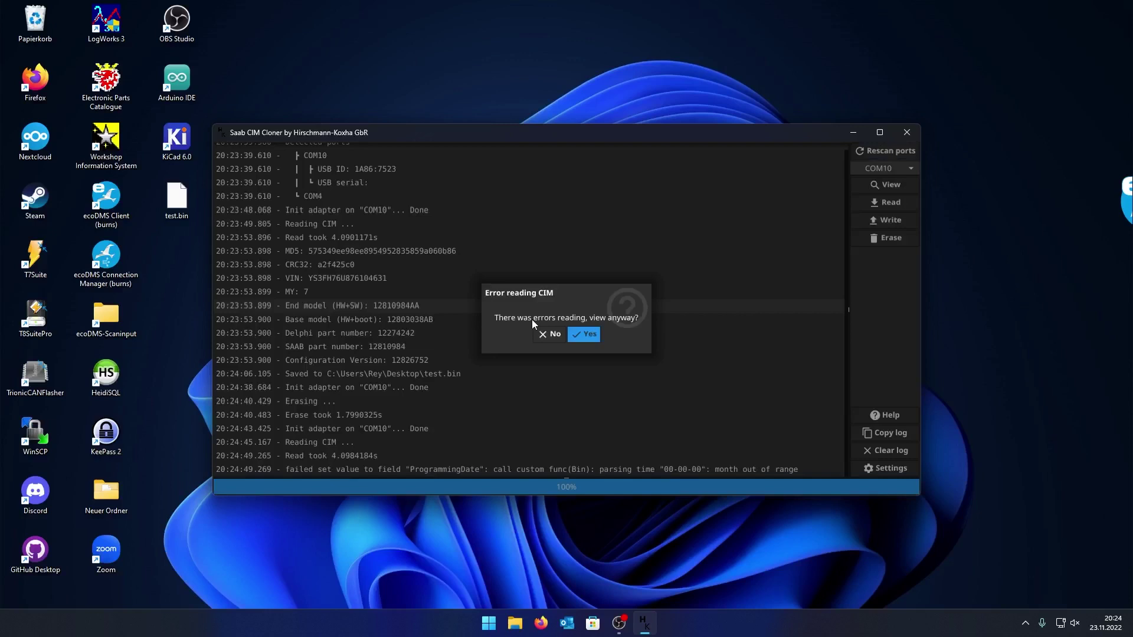
{"action": "left_click", "coordinate": [582, 334]}
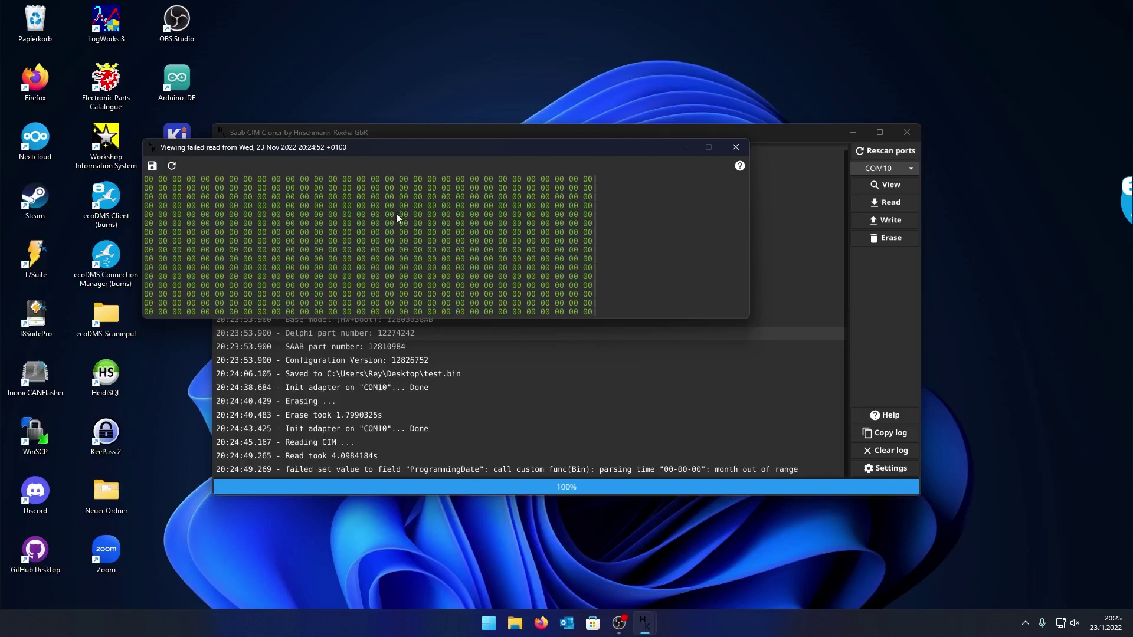
{"action": "left_click", "coordinate": [737, 147]}
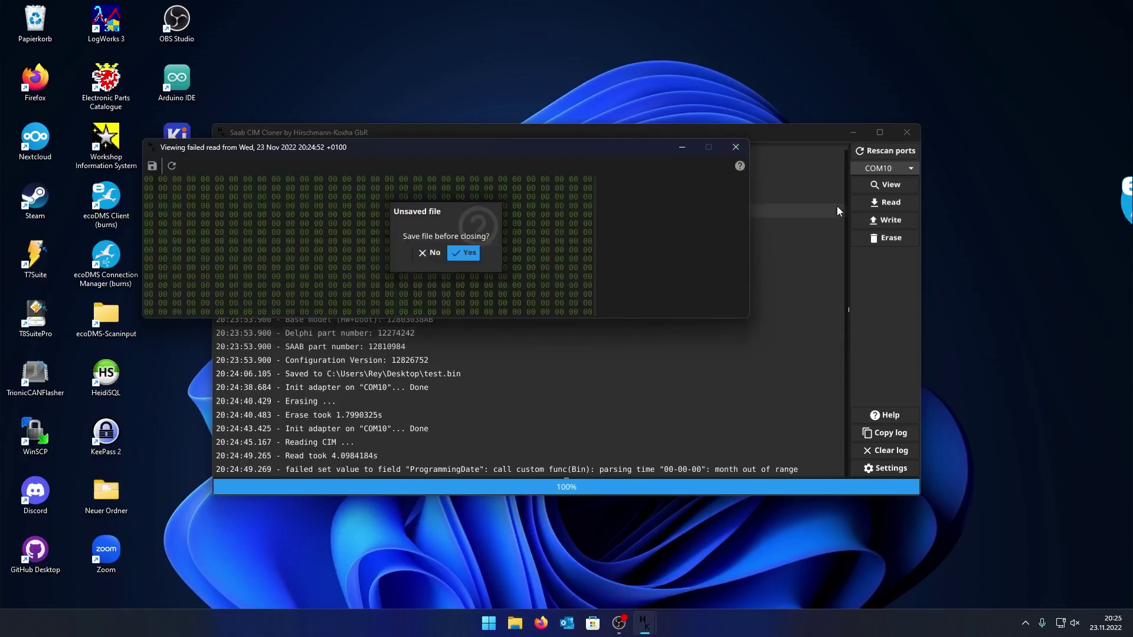
{"action": "left_click", "coordinate": [436, 252]}
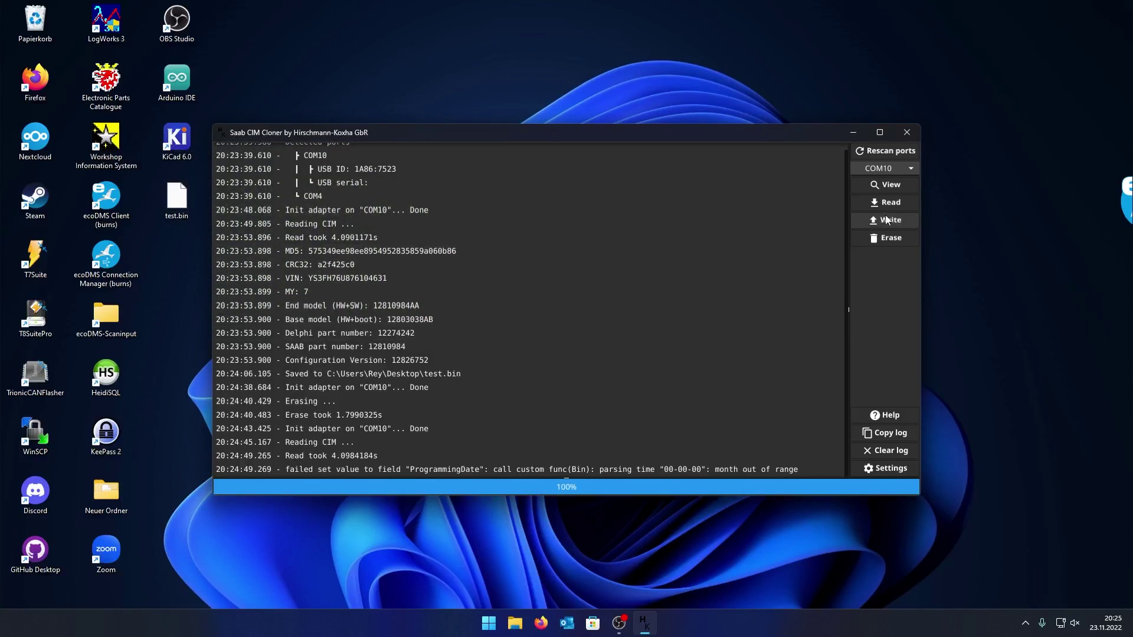
Write test.bin from the Desktop to the CIM.
{"action": "left_click", "coordinate": [887, 219]}
{"action": "double_click", "coordinate": [337, 120]}
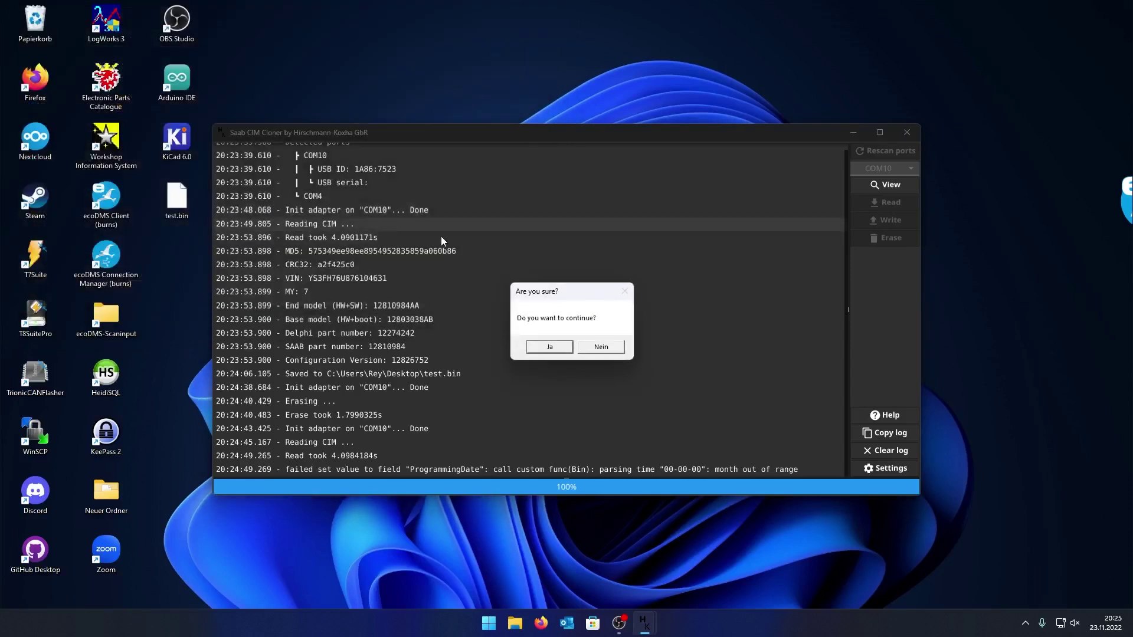
{"action": "left_click", "coordinate": [549, 347]}
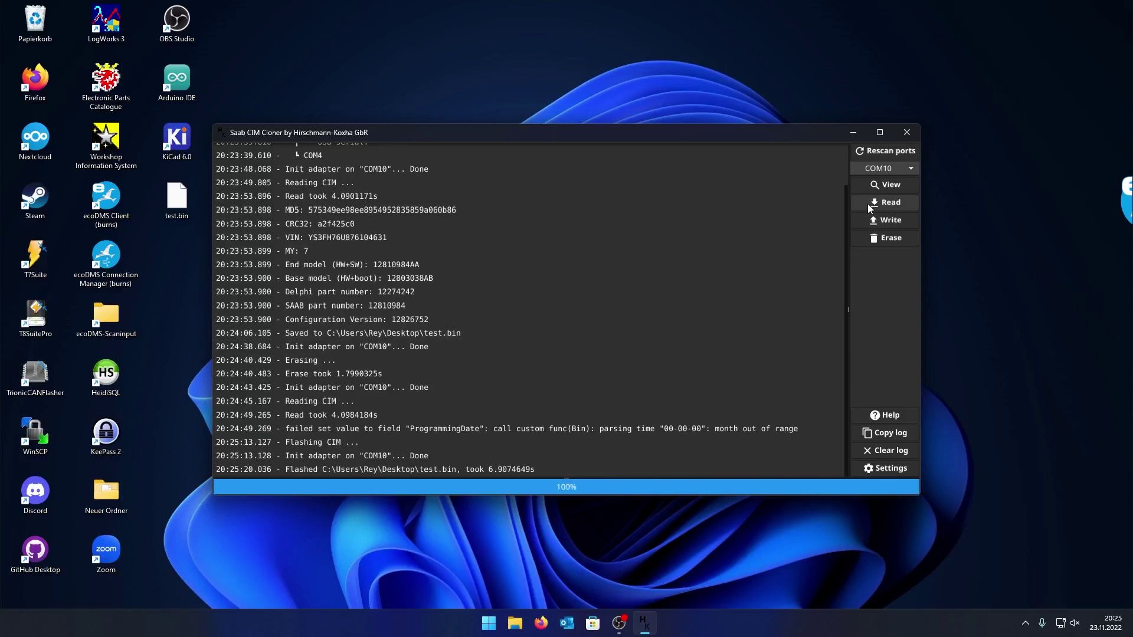
Read the CIM again to check the flashed data in the viewer, and close the viewer.
{"action": "left_click", "coordinate": [867, 203]}
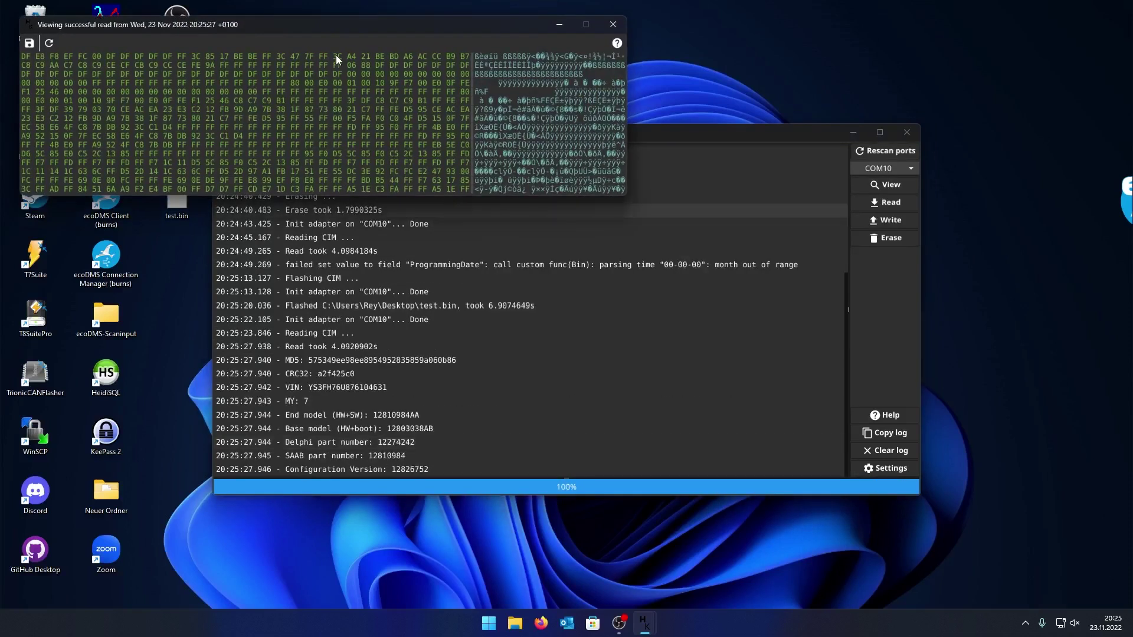
{"action": "left_click_drag", "start_coordinate": [349, 27], "coordinate": [623, 189]}
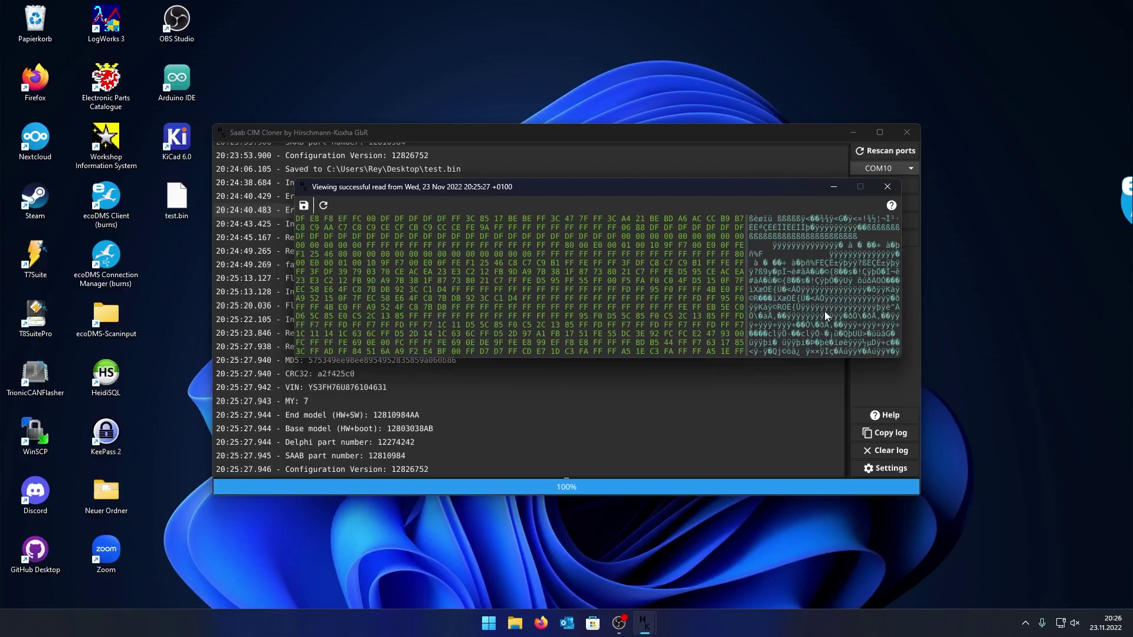
{"action": "key", "text": "Escape"}
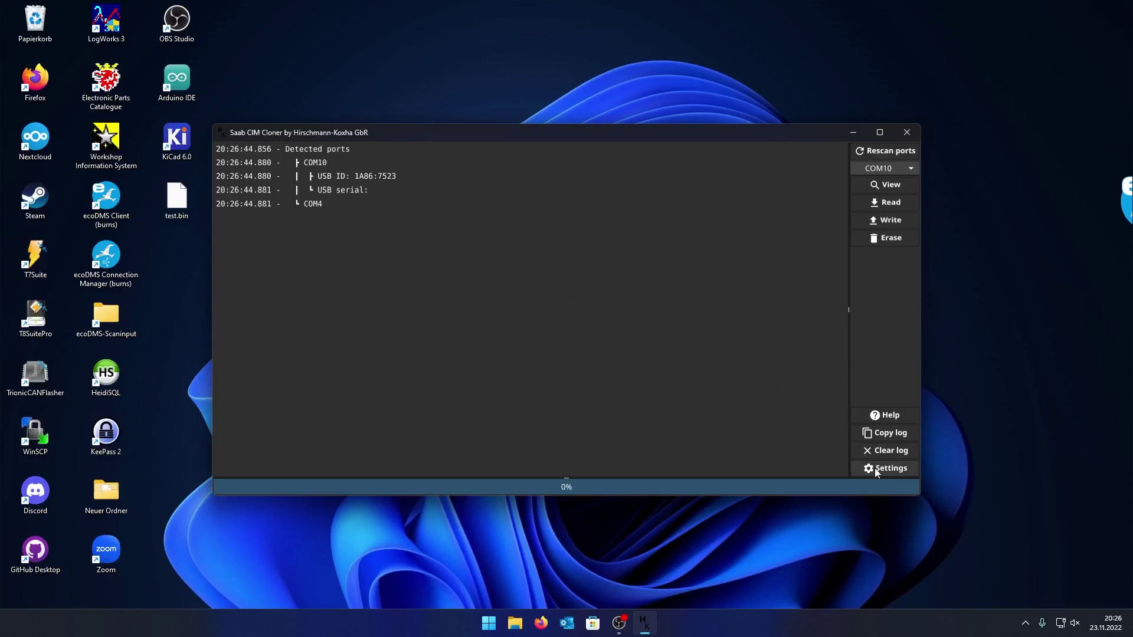
Check the read validation and pin delay settings, and open test.bin from the Desktop in the dump viewer.
{"action": "left_click", "coordinate": [880, 469]}
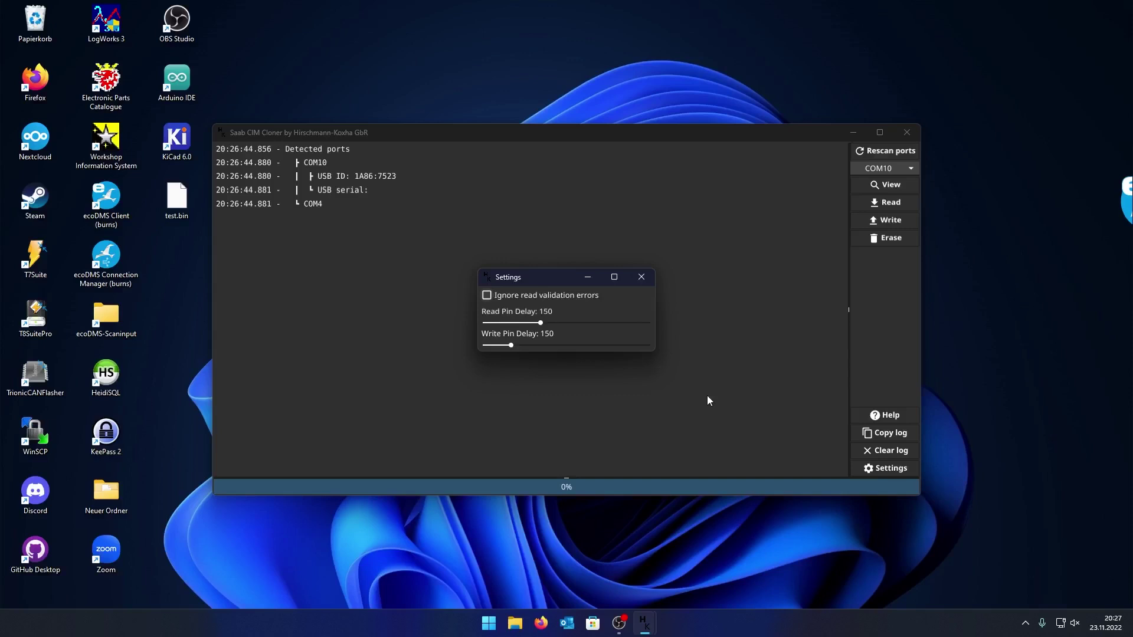
{"action": "left_click", "coordinate": [642, 277]}
{"action": "left_click", "coordinate": [885, 185]}
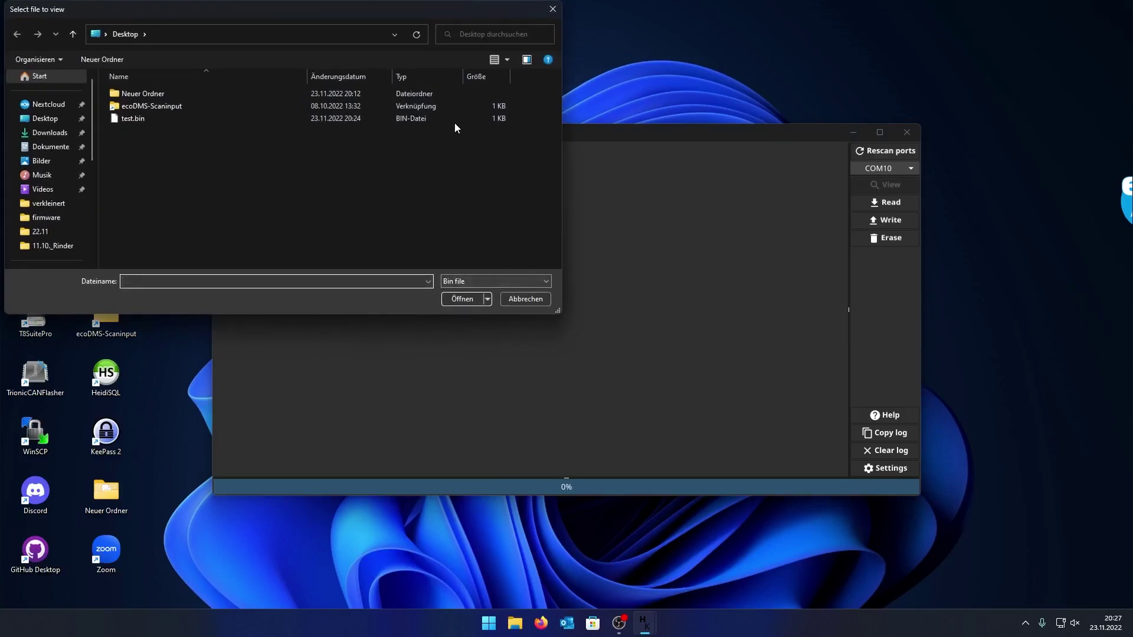
{"action": "double_click", "coordinate": [456, 122]}
{"action": "left_click_drag", "start_coordinate": [527, 99], "coordinate": [679, 273]}
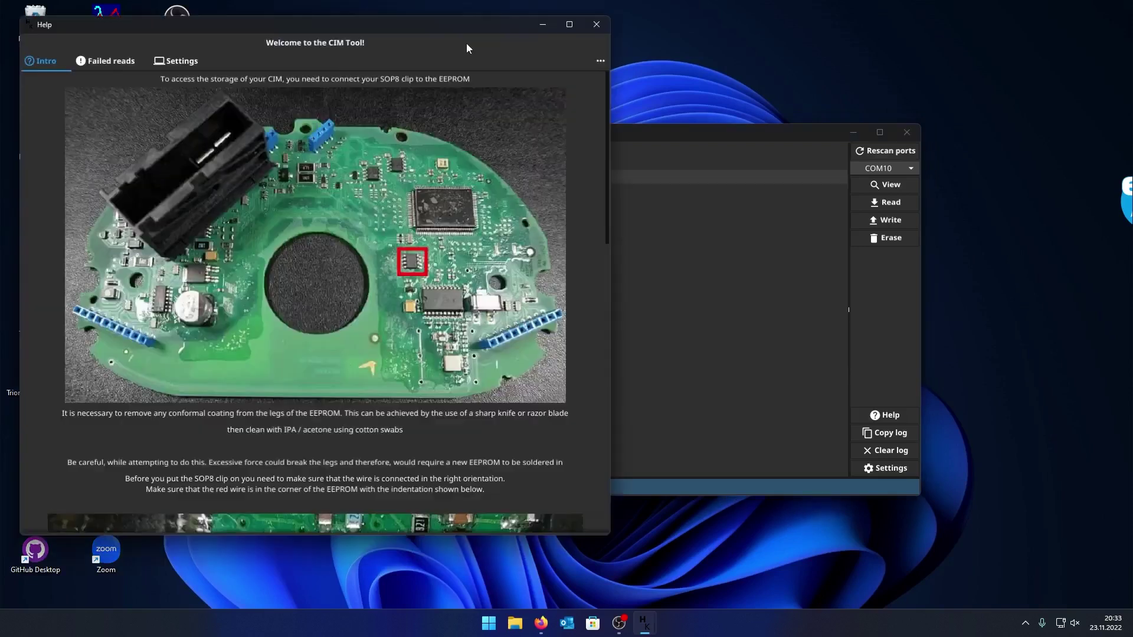
Review the help window's Intro, Failed reads and Settings pages, including the SOP8 clip instructions, and close it.
{"action": "left_click_drag", "start_coordinate": [466, 44], "coordinate": [748, 62]}
{"action": "scroll", "coordinate": [604, 278], "scroll_direction": "down", "scroll_amount": 5}
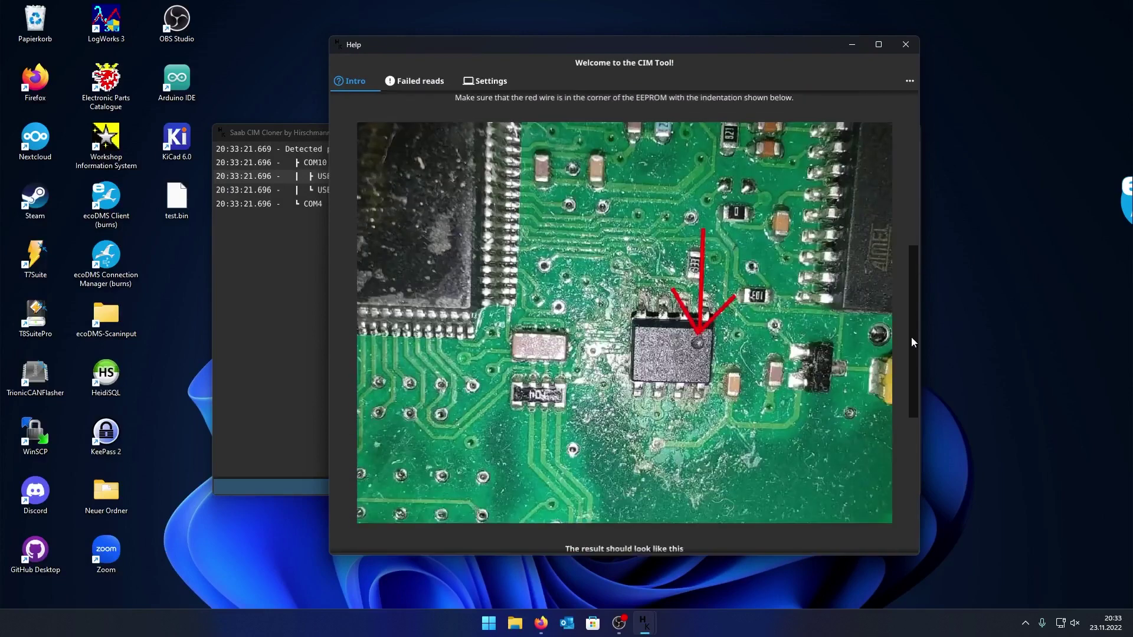
{"action": "left_click_drag", "start_coordinate": [912, 348], "coordinate": [906, 497]}
{"action": "left_click", "coordinate": [416, 80]}
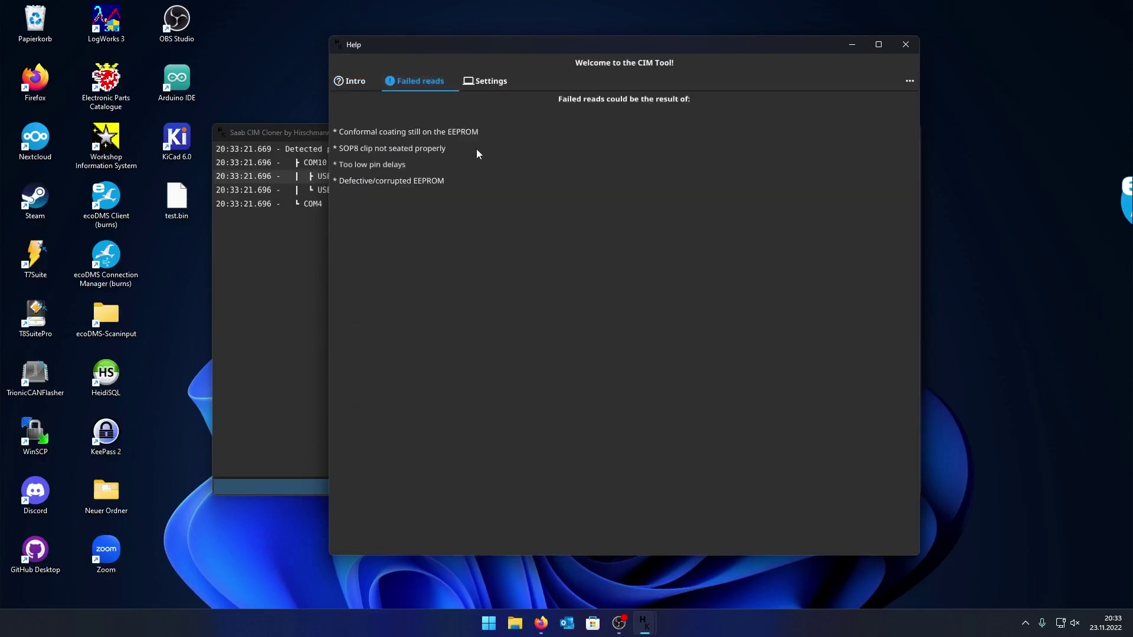
{"action": "left_click", "coordinate": [473, 81]}
{"action": "left_click", "coordinate": [353, 82]}
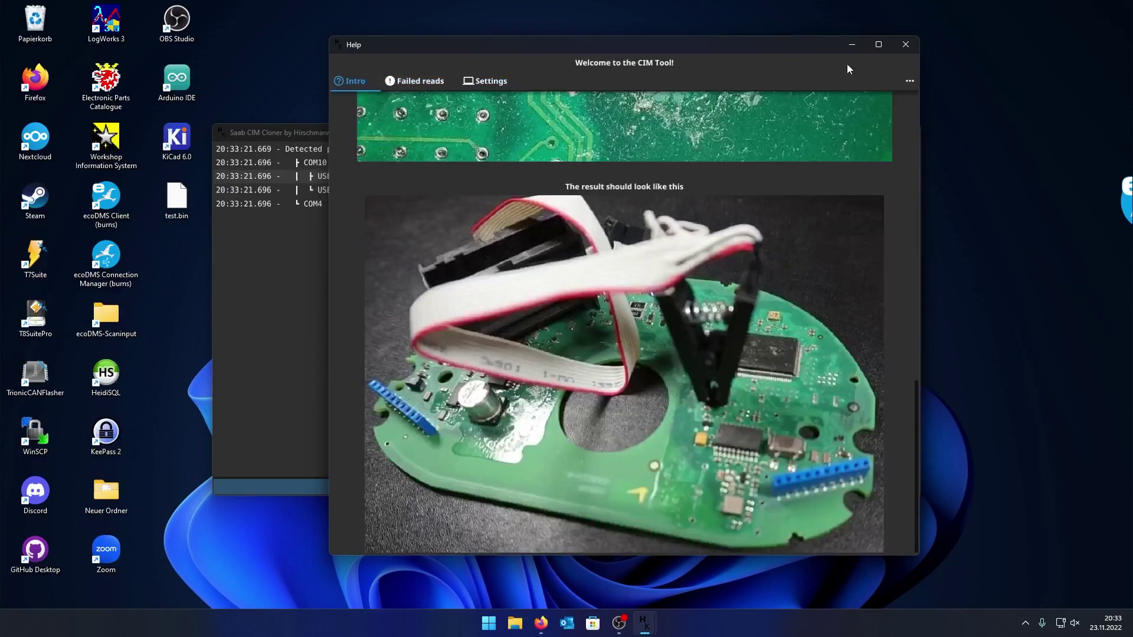
{"action": "left_click", "coordinate": [906, 44]}
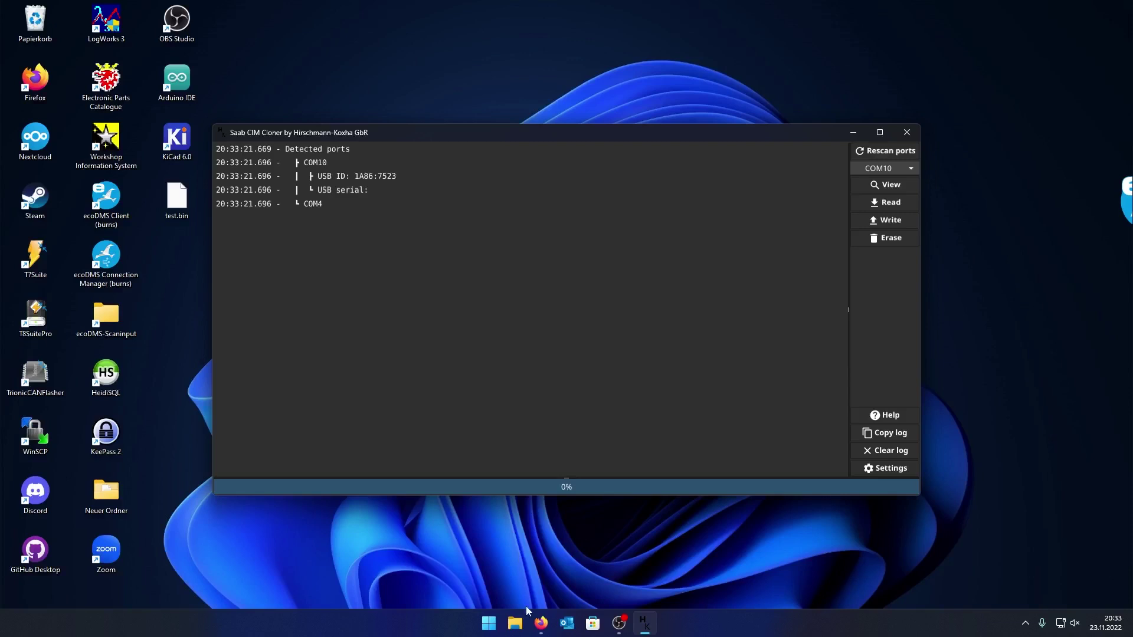
Switch to Firefox, look at the Hirschmann-Koxha-GbR cim repository on GitHub, and open the organization's eep repository.
{"action": "left_click", "coordinate": [541, 623]}
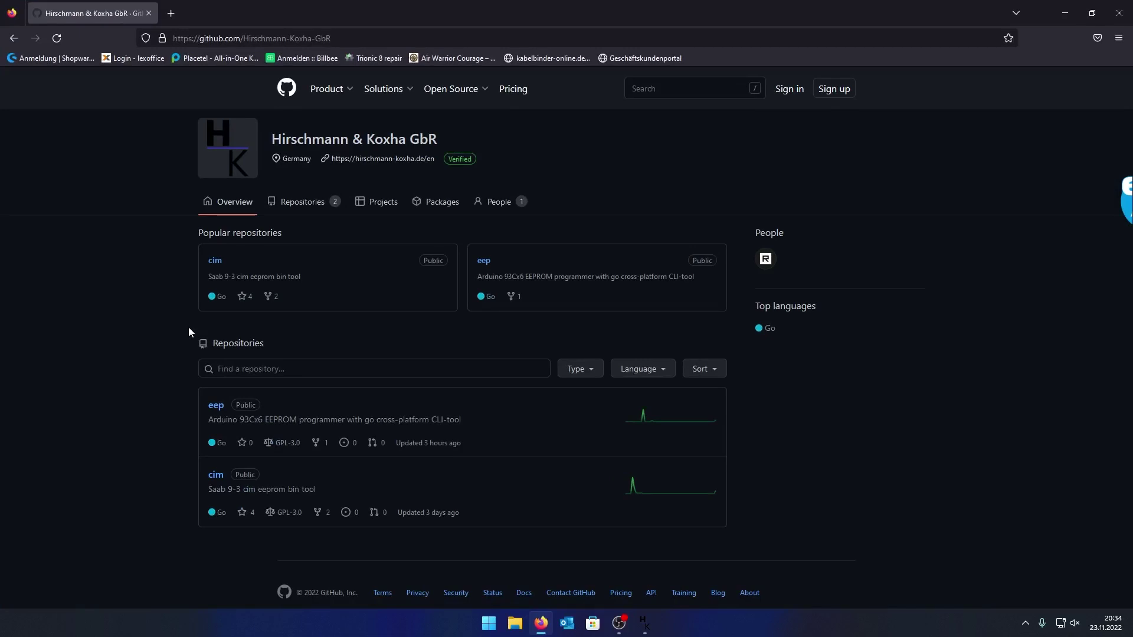
{"action": "left_click", "coordinate": [216, 478]}
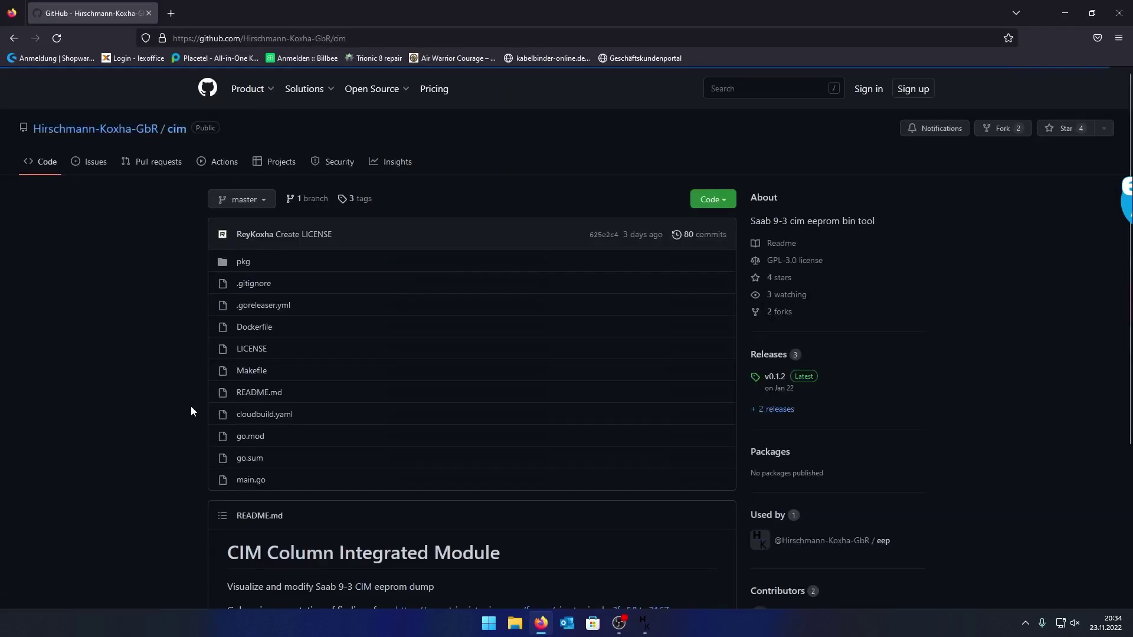
{"action": "left_click", "coordinate": [22, 43]}
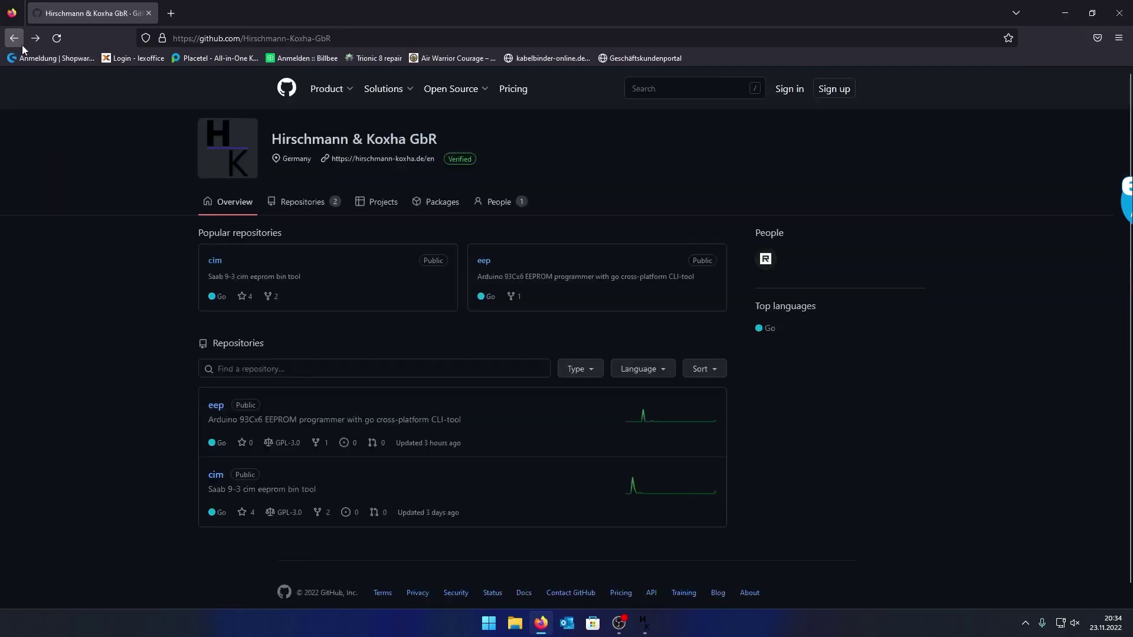
{"action": "left_click", "coordinate": [216, 405]}
{"action": "left_click", "coordinate": [645, 624]}
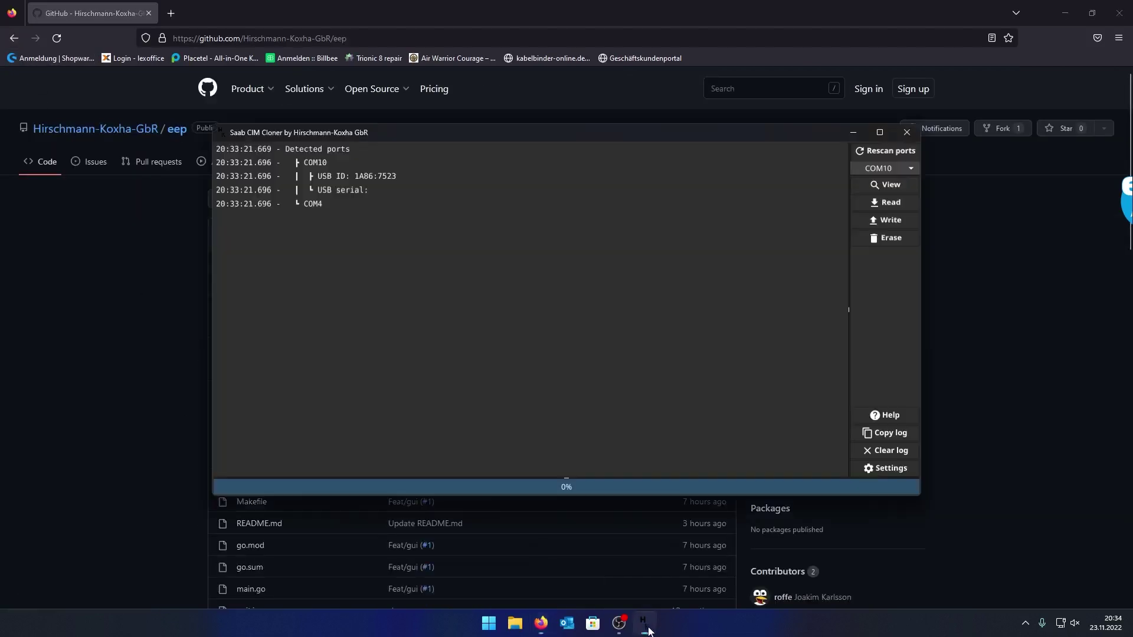
{"action": "left_click", "coordinate": [137, 428]}
Examine the eep repository's files and the README's hardware list, schematics and Arduino pin connections.
{"action": "scroll", "coordinate": [151, 434], "scroll_direction": "down", "scroll_amount": 1}
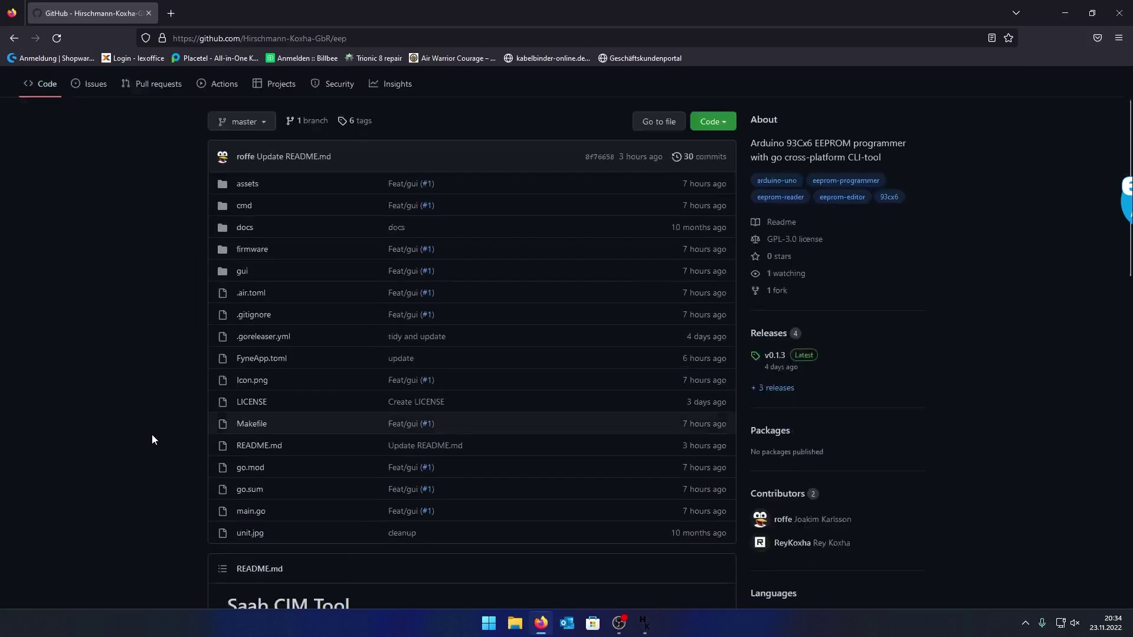
{"action": "scroll", "coordinate": [151, 435], "scroll_direction": "down", "scroll_amount": 9}
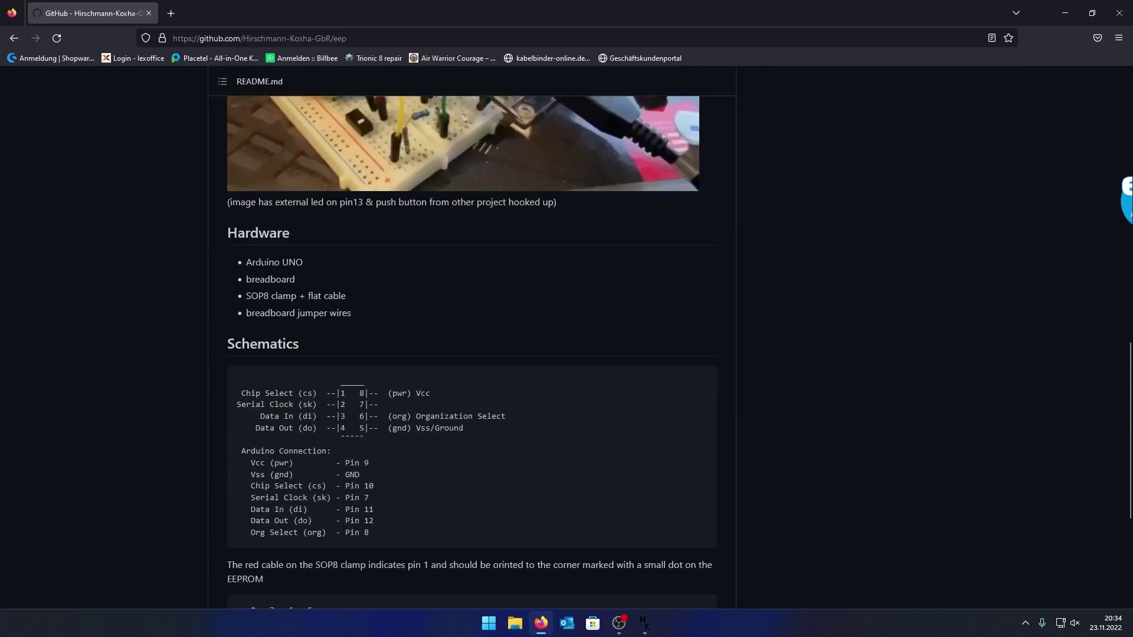
{"action": "scroll", "coordinate": [247, 438], "scroll_direction": "down", "scroll_amount": 3}
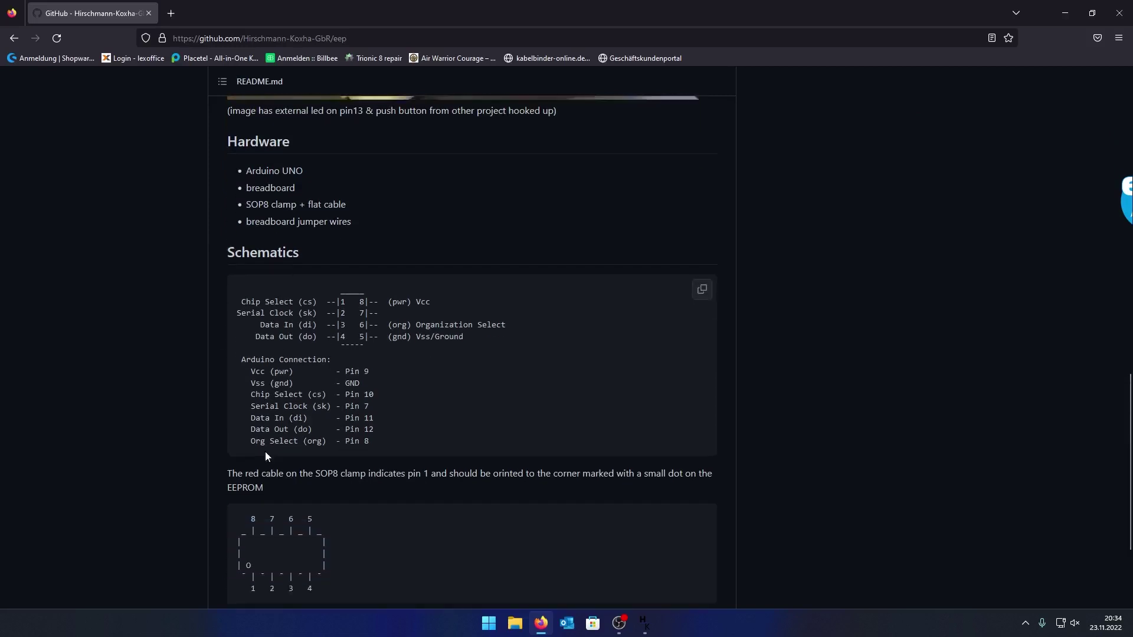
{"action": "scroll", "coordinate": [182, 416], "scroll_direction": "up", "scroll_amount": 12}
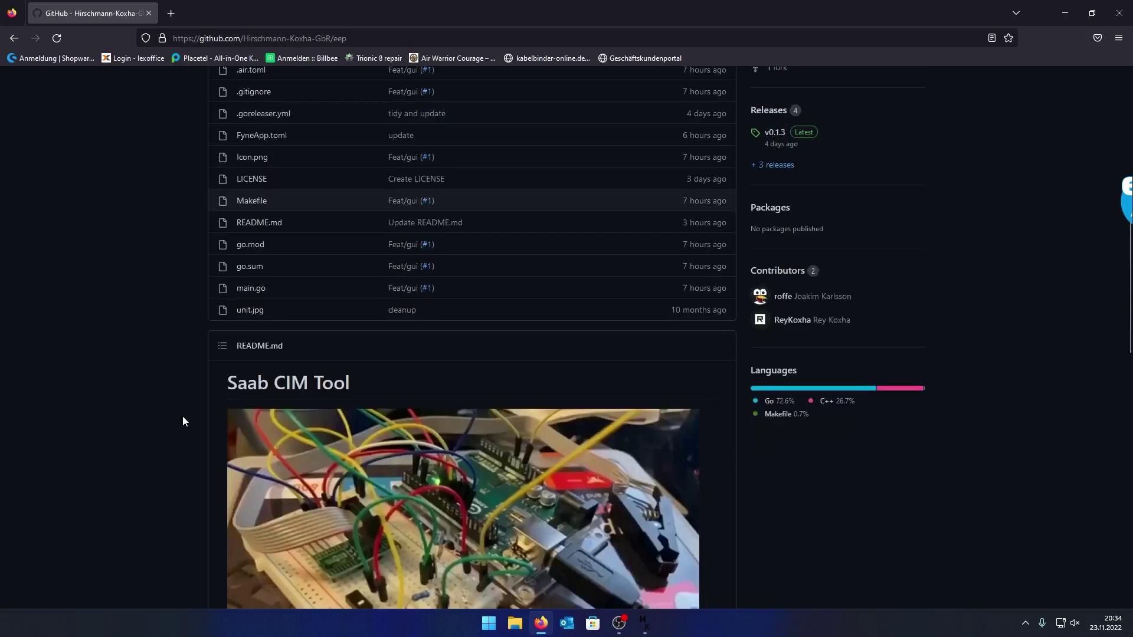
{"action": "scroll", "coordinate": [183, 421], "scroll_direction": "up", "scroll_amount": 3}
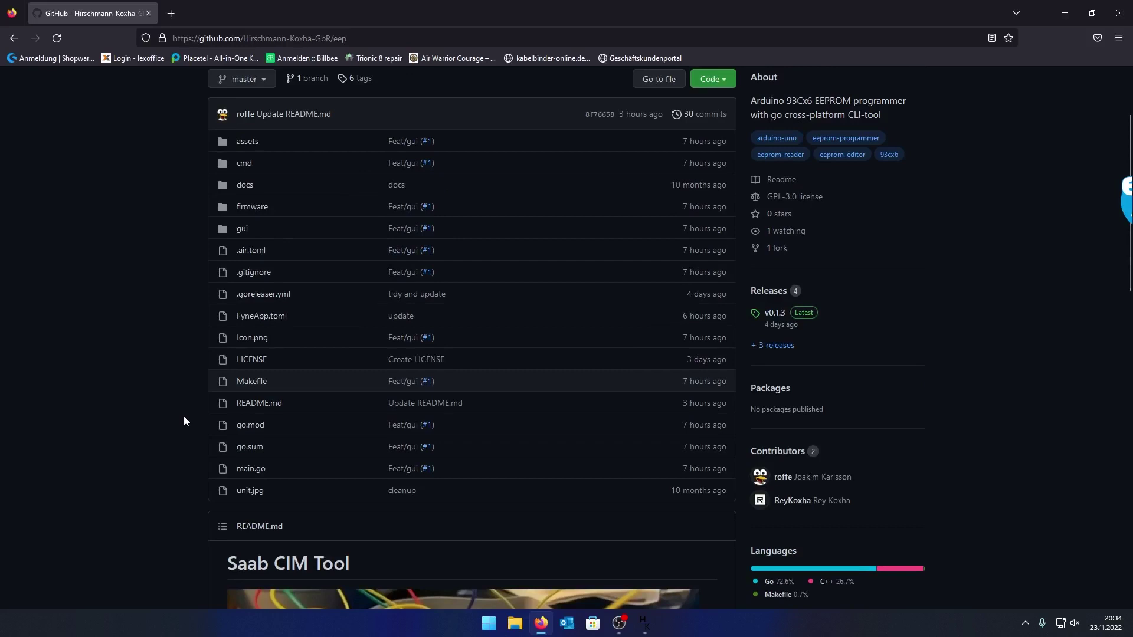
Examine the eep repository's LICENSE file and return to the top of the repository's main page.
{"action": "left_click", "coordinate": [242, 360]}
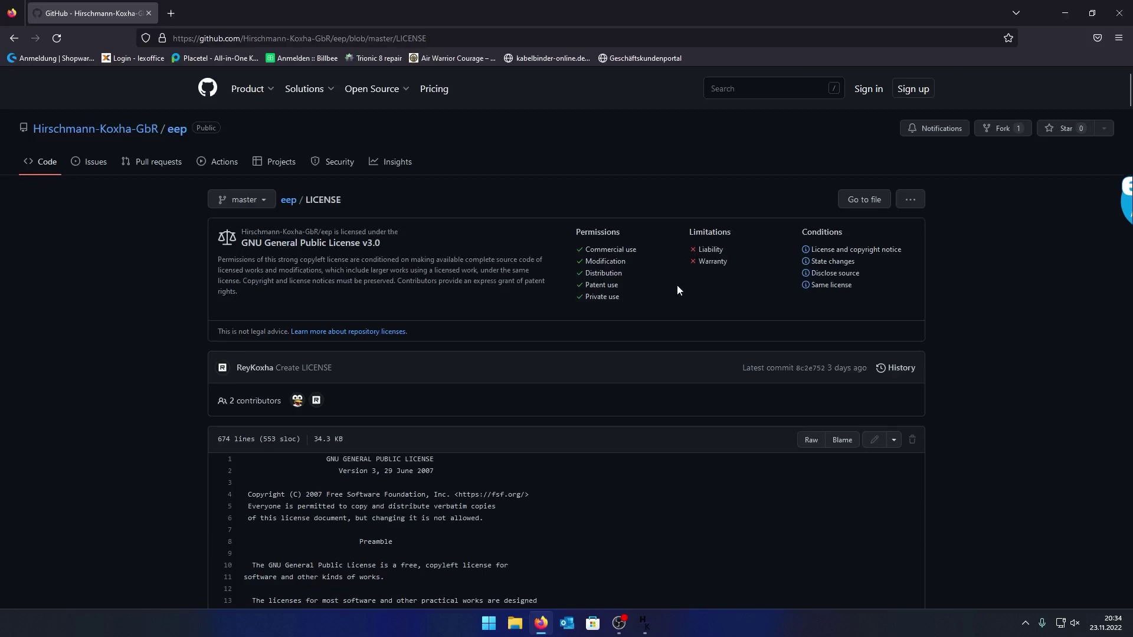
{"action": "left_click", "coordinate": [14, 41]}
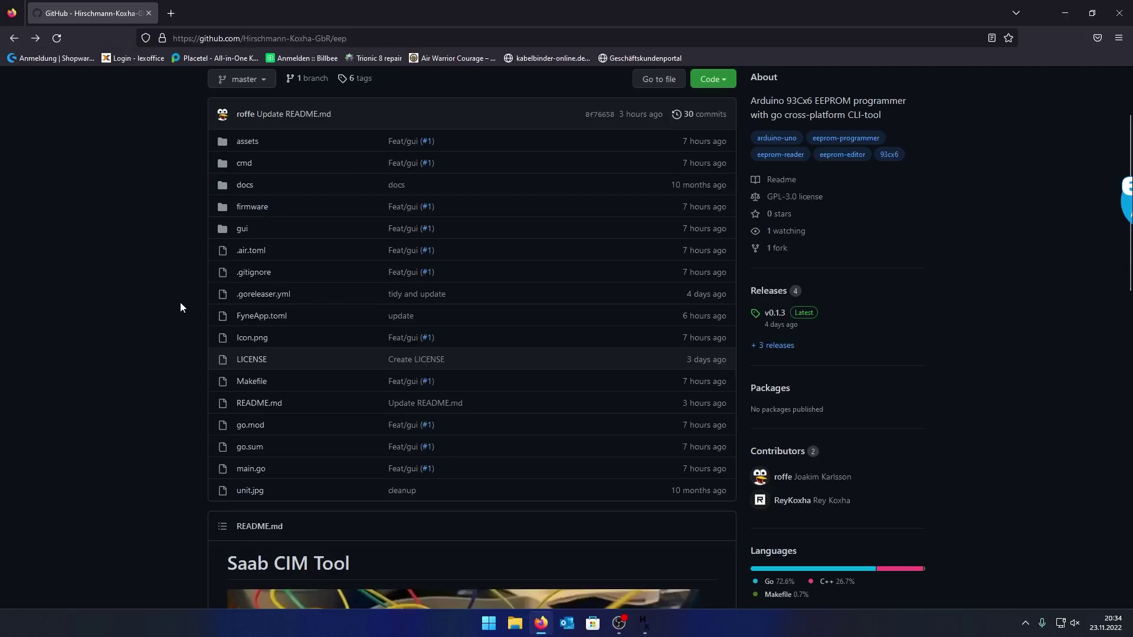
{"action": "scroll", "coordinate": [191, 305], "scroll_direction": "up", "scroll_amount": 2}
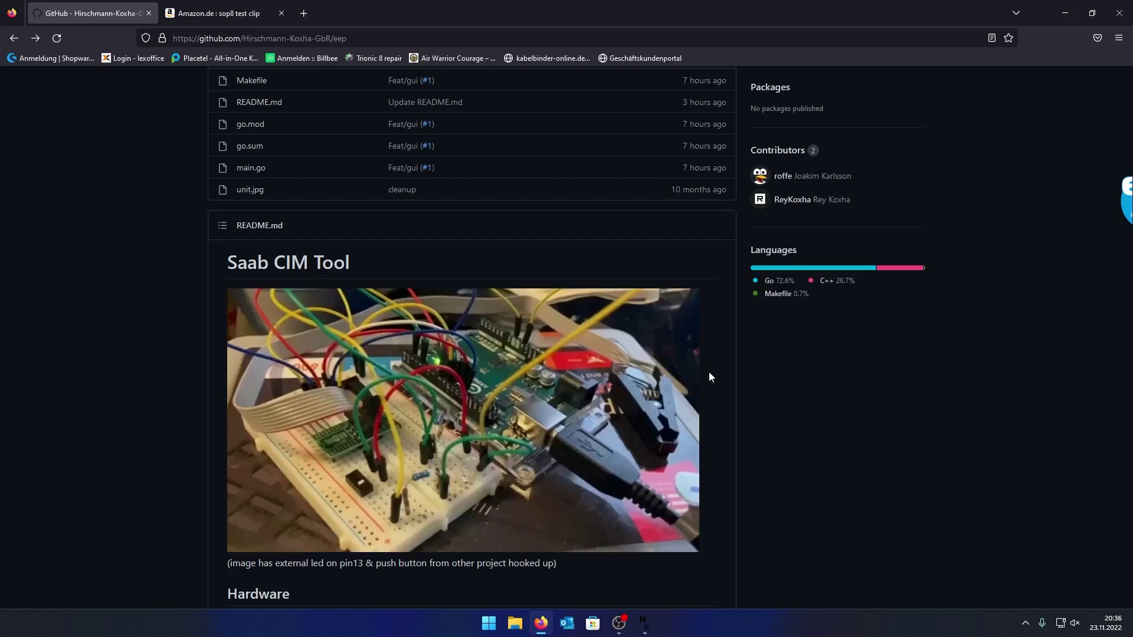
{"action": "scroll", "coordinate": [709, 370], "scroll_direction": "up", "scroll_amount": 7}
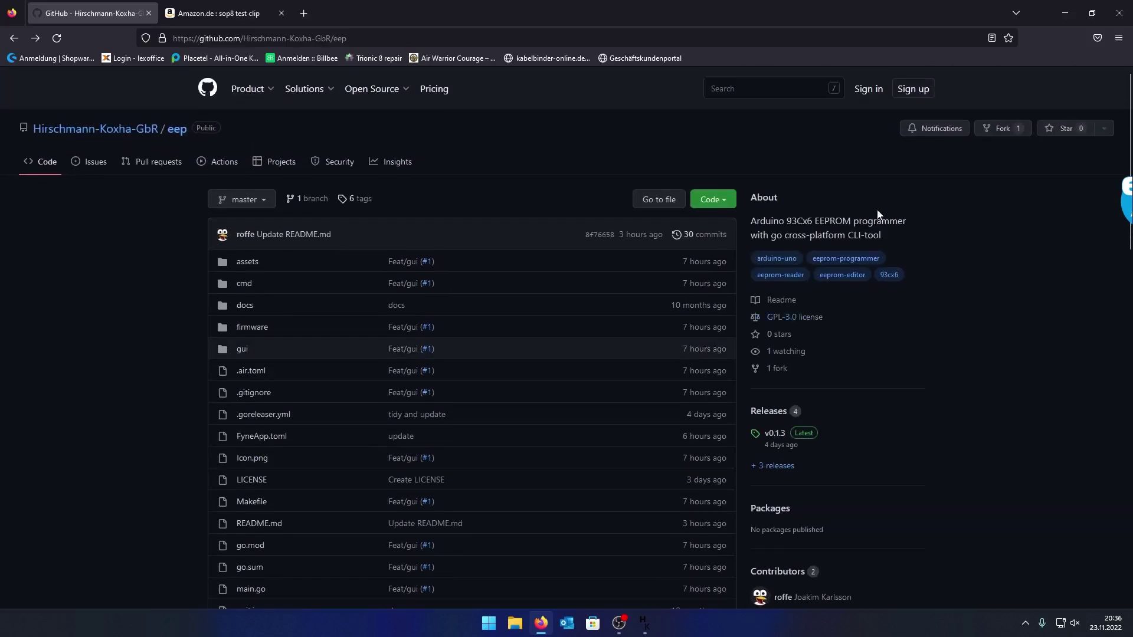